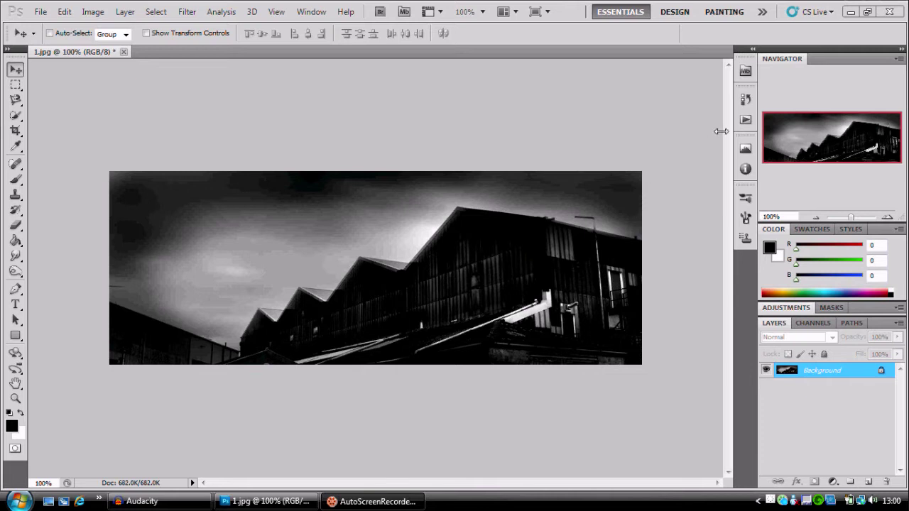
Expand the Actions panel beside the building photo to show the Default Actions list.
left_click(746, 120)
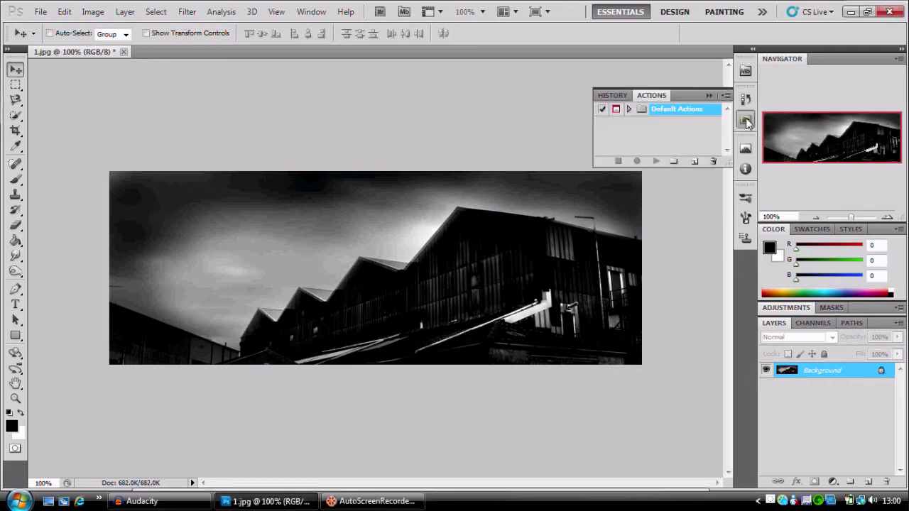
Create a new action set named 'Watermark'.
left_click(671, 163)
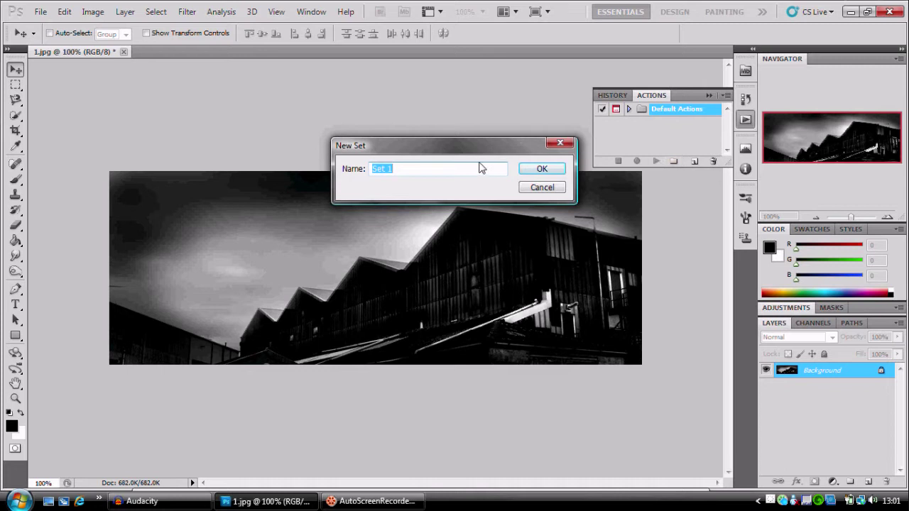
type("WaterColour")
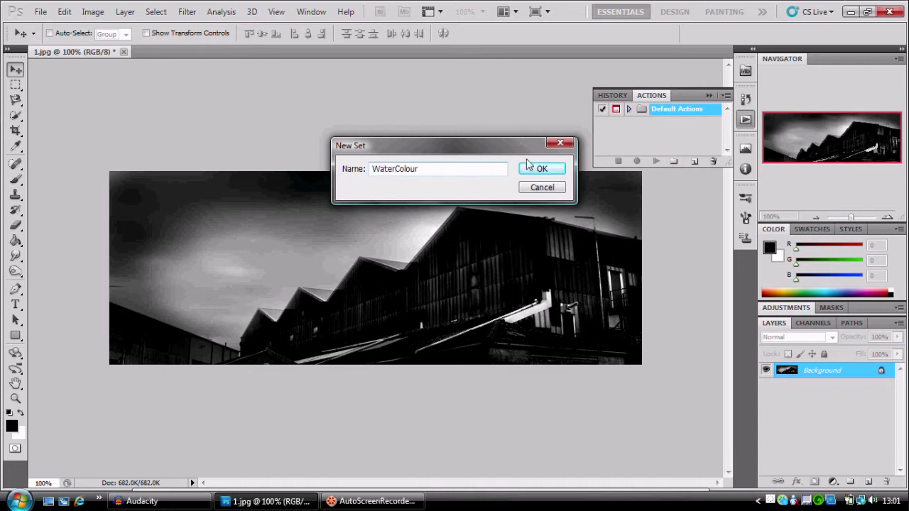
key("BackSpace")
key("BackSpace")
key("BackSpace")
key("BackSpace")
key("BackSpace")
type("mark")
left_click(540, 169)
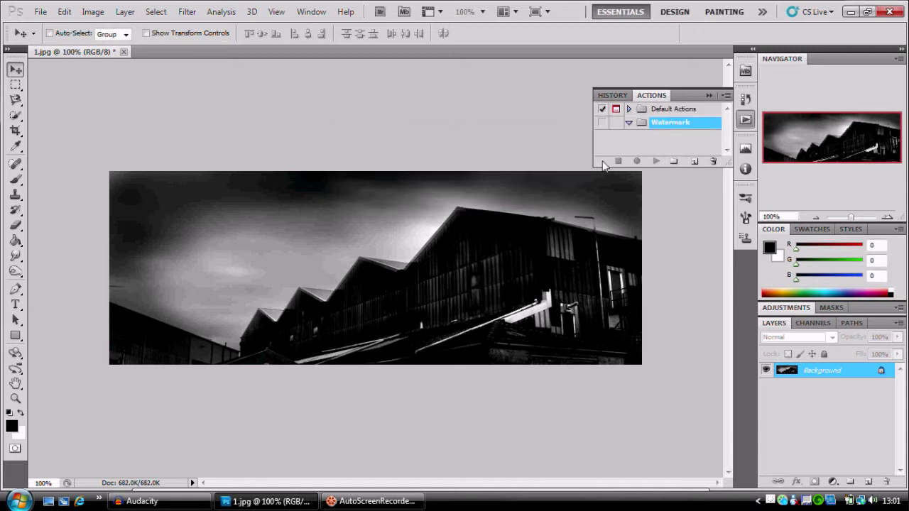
Add a 'Watermark' action with a Red label and no function key, and start recording.
left_click(692, 161)
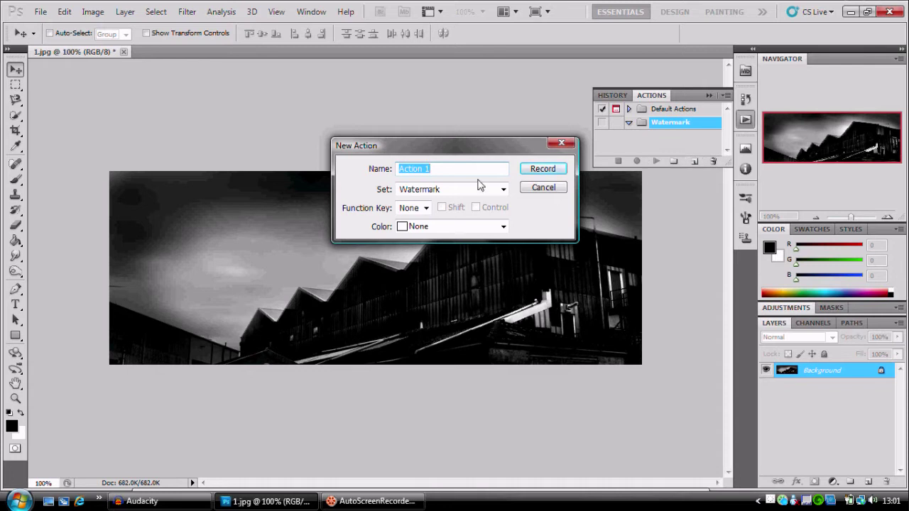
type("Watermark")
left_click(503, 225)
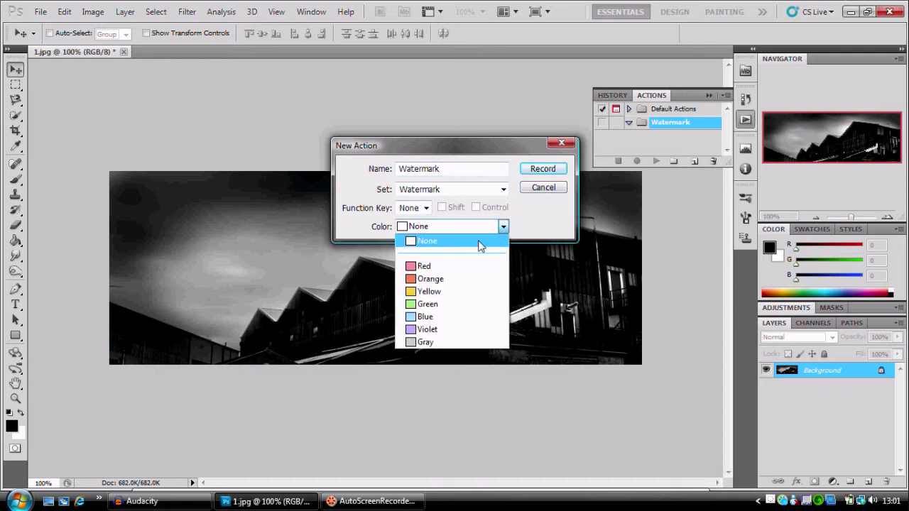
left_click(442, 266)
left_click(424, 209)
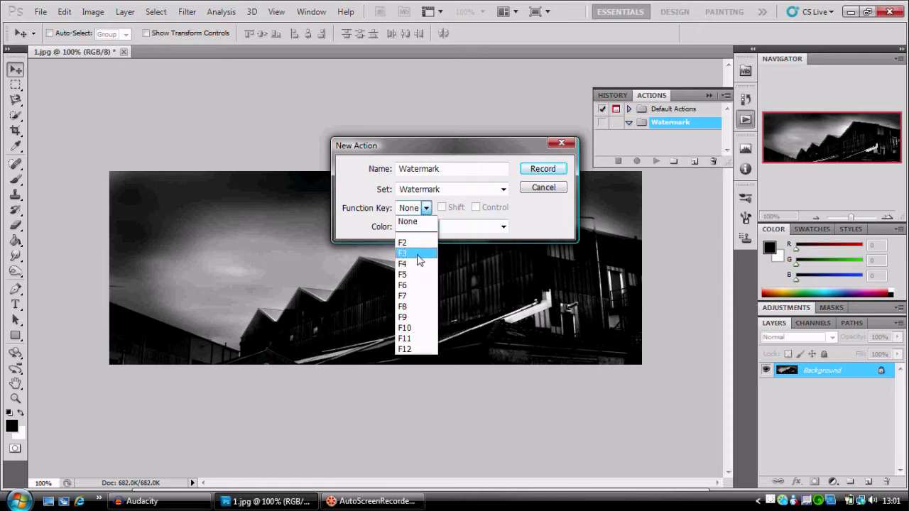
left_click(425, 207)
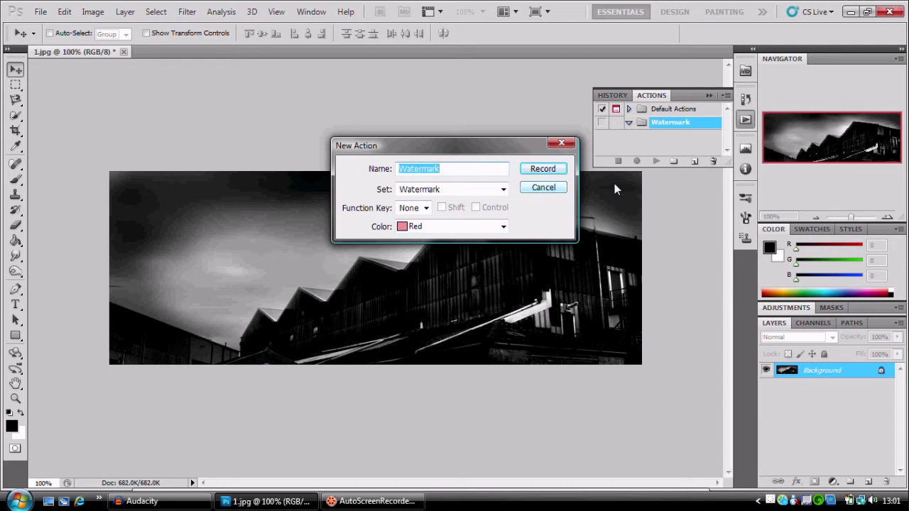
left_click(559, 172)
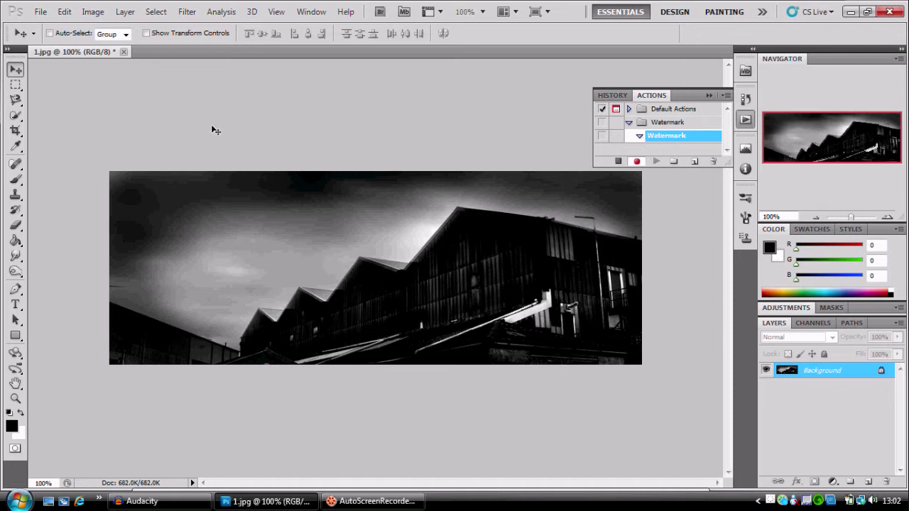
Start a text layer on the left of the sky and type a white © in Impact 71 pt.
left_click(15, 305)
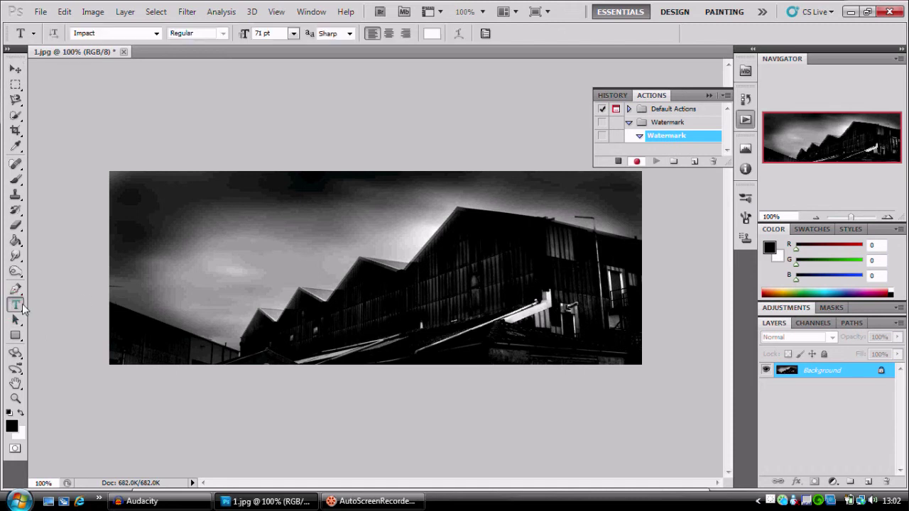
left_click(142, 277)
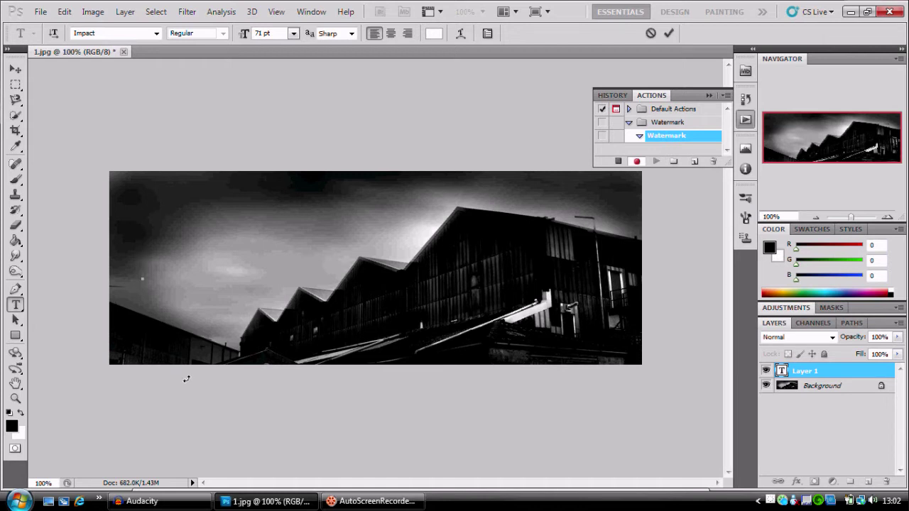
type("©")
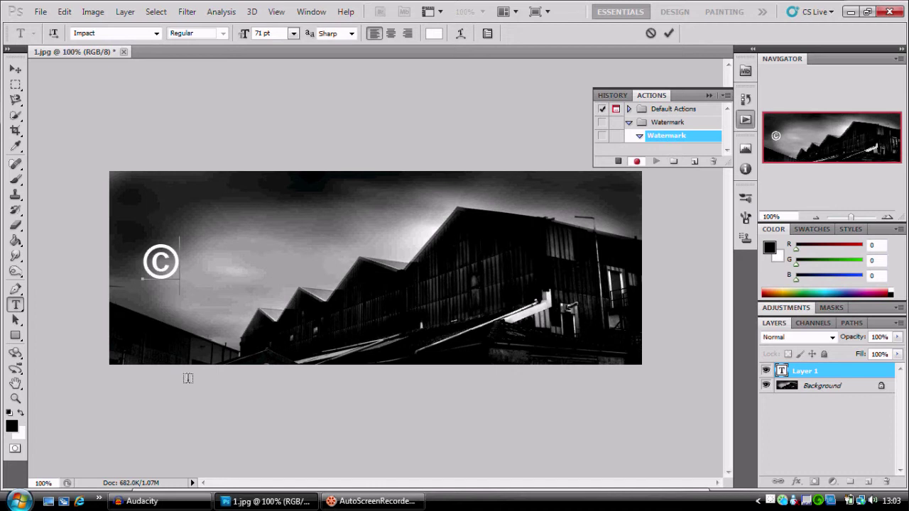
Complete the text as ©DLMGRAPHIX, commit it, and drag it right toward the photo's middle.
type("DLMGRAPHIX")
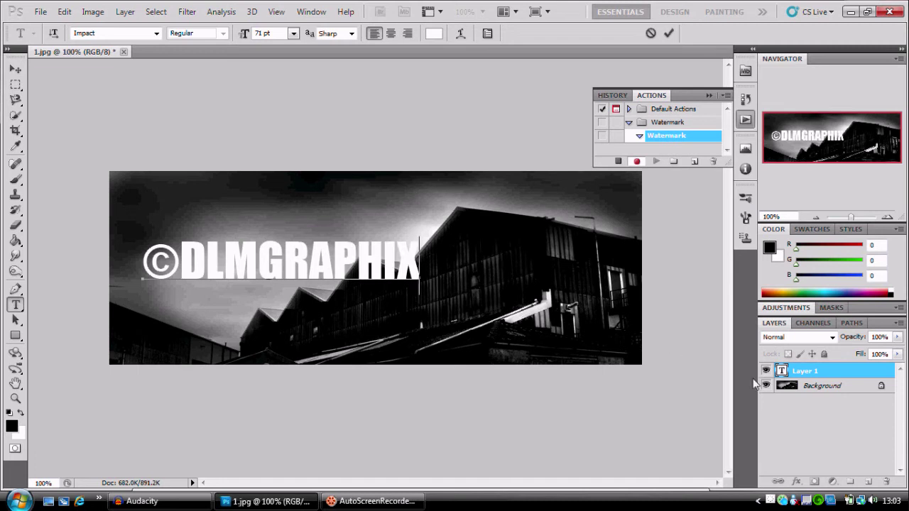
left_click(801, 373)
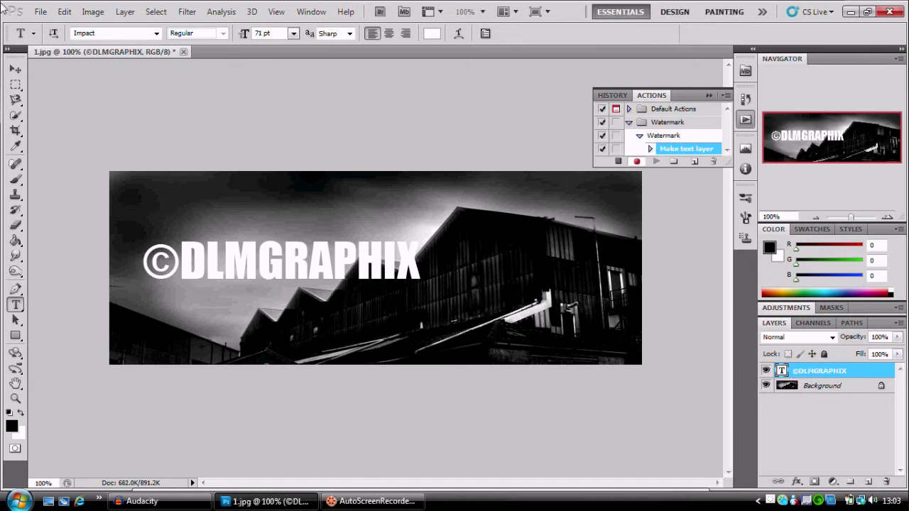
left_click(15, 69)
left_click_drag(222, 269, 321, 292)
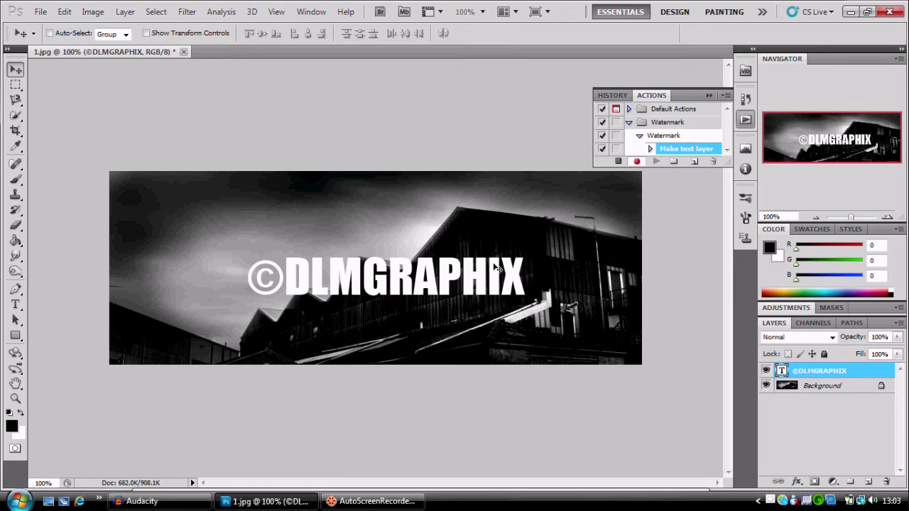
Nudge the text up and right, then give it a Drop Shadow with spread about 11.
mouse_move(470, 282)
left_mouse_down()
mouse_move(503, 256)
mouse_move(476, 272)
left_mouse_up()
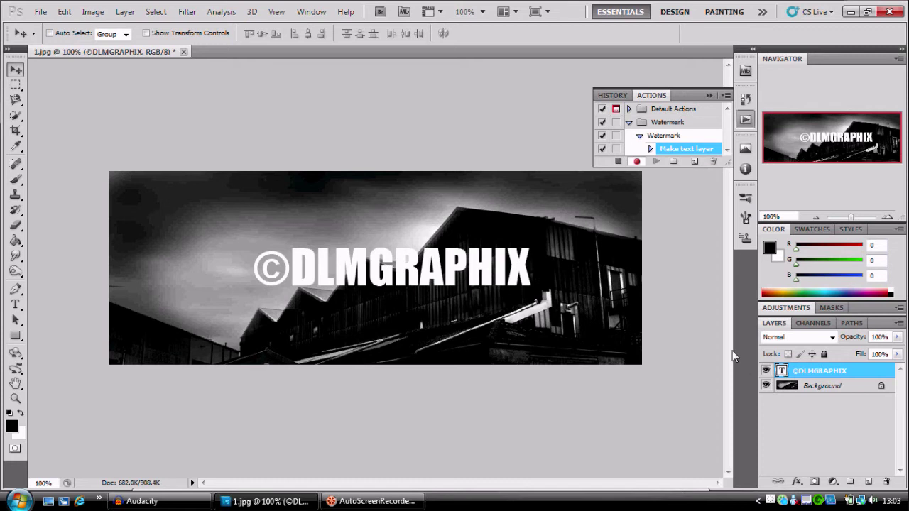
left_click(797, 482)
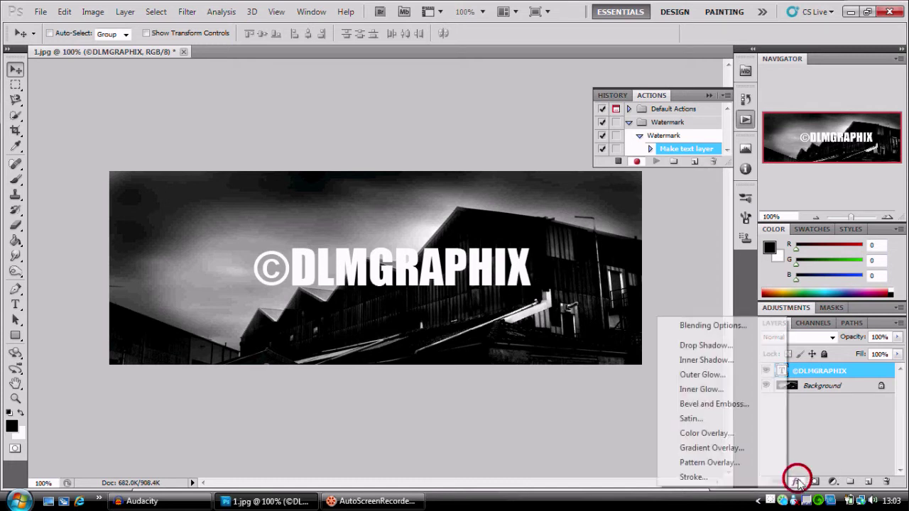
left_click(740, 328)
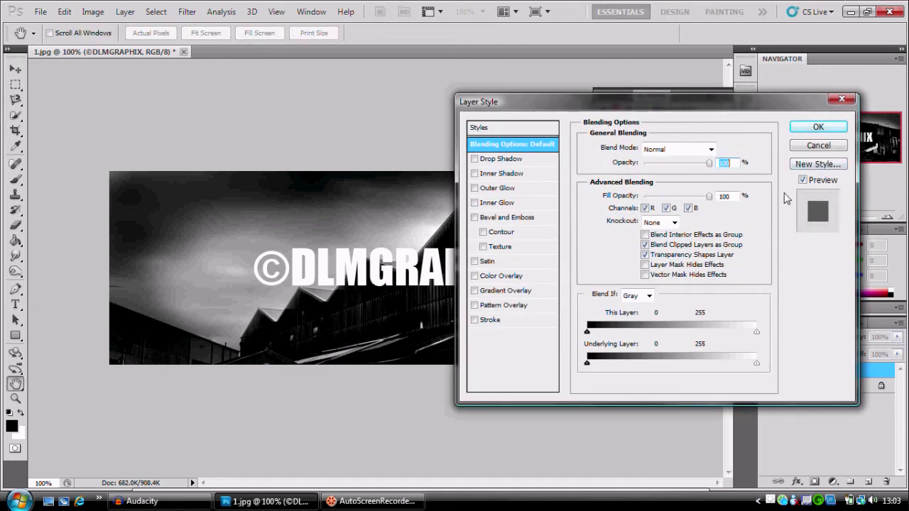
left_click(754, 105)
left_click_drag(735, 114, 733, 113)
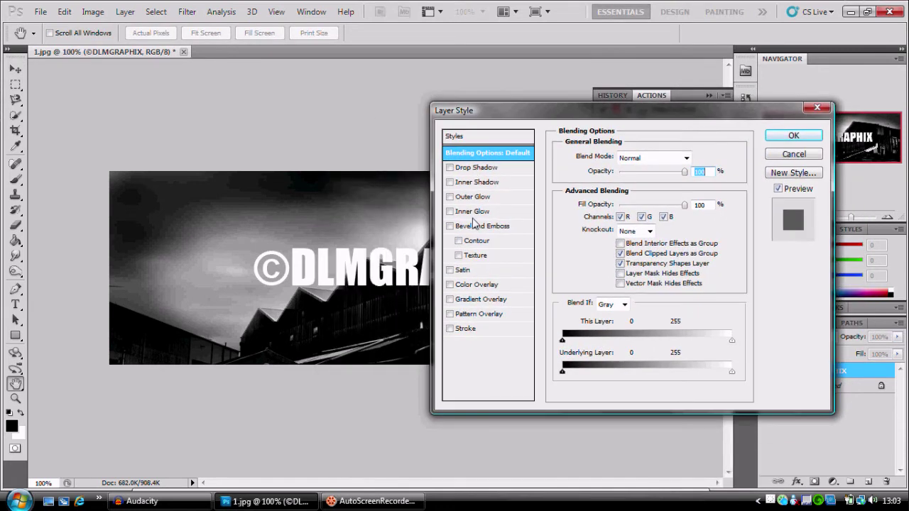
left_click(469, 169)
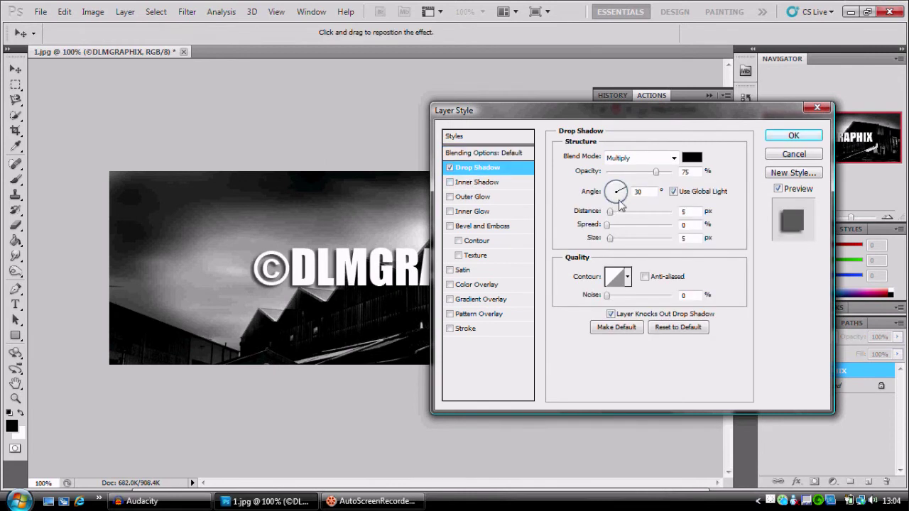
left_click_drag(608, 225, 615, 242)
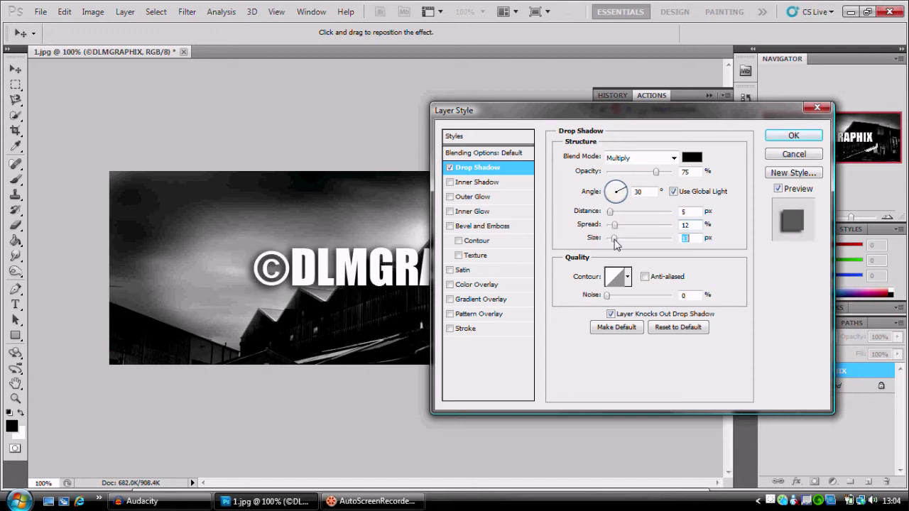
left_click(630, 114)
left_click_drag(721, 113, 680, 88)
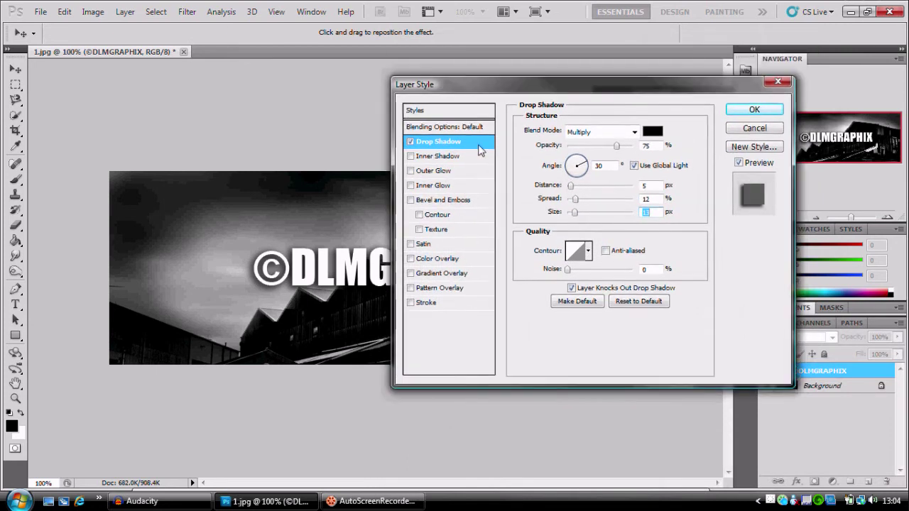
Add Bevel and Emboss with Contour to the text and apply the layer styles.
left_click(411, 201)
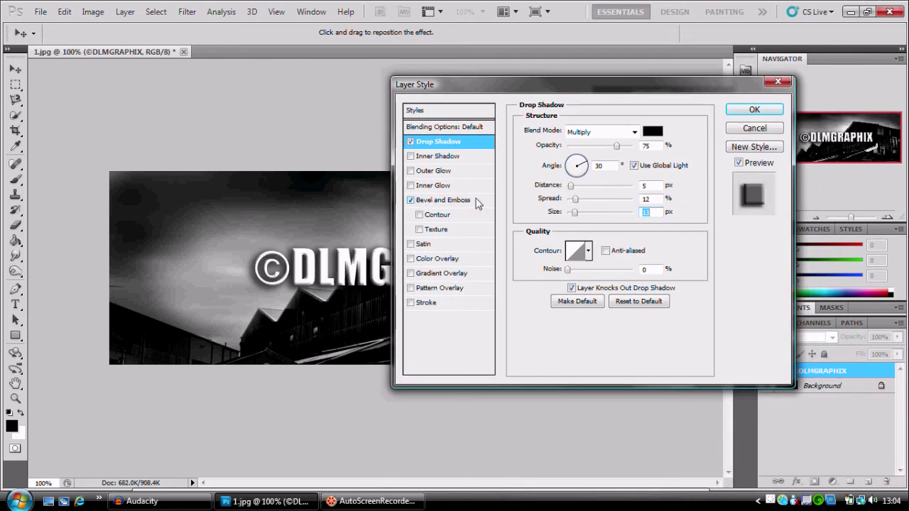
left_click(463, 201)
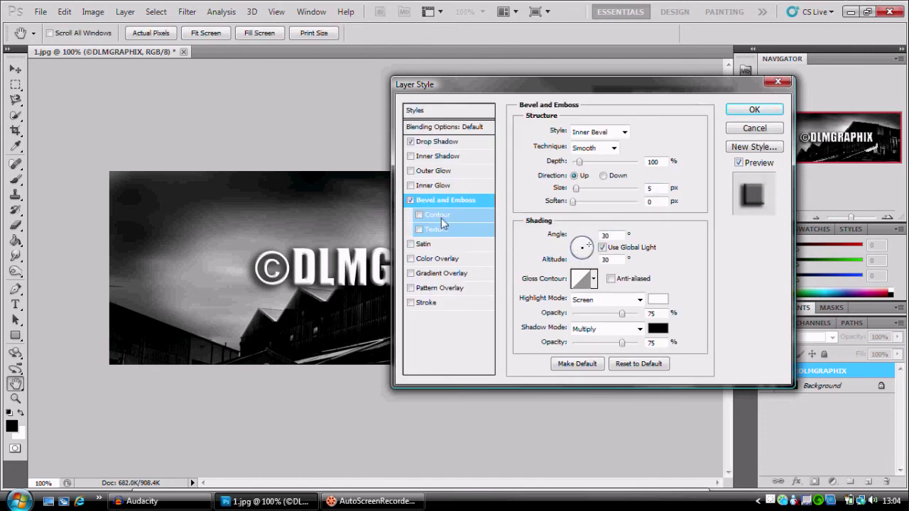
left_click(420, 216)
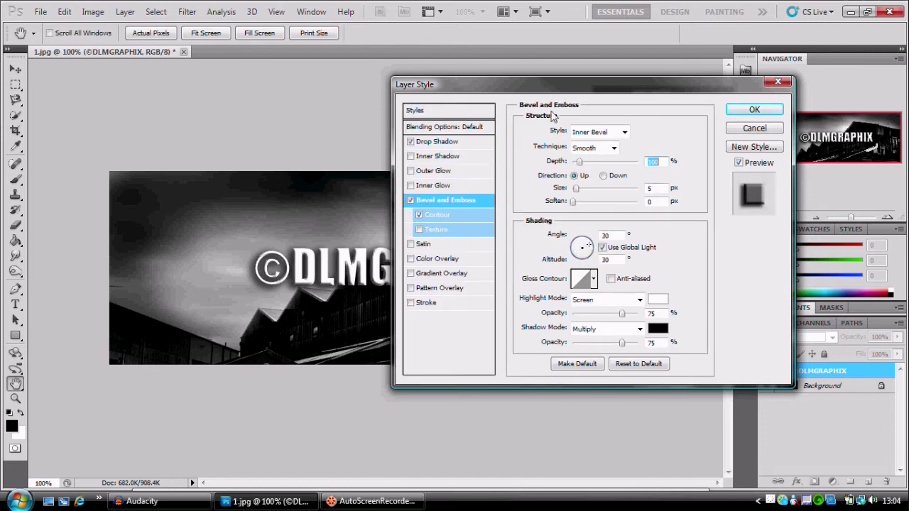
left_click_drag(562, 84, 560, 122)
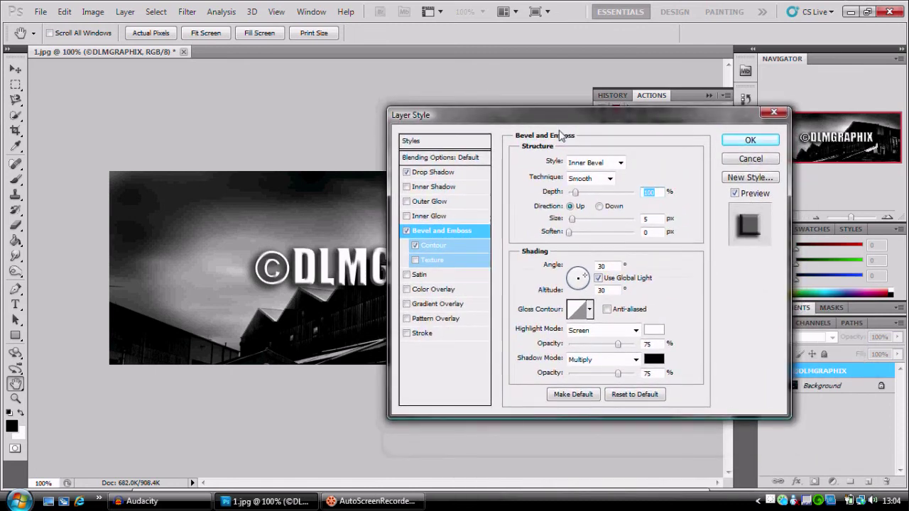
left_click(750, 140)
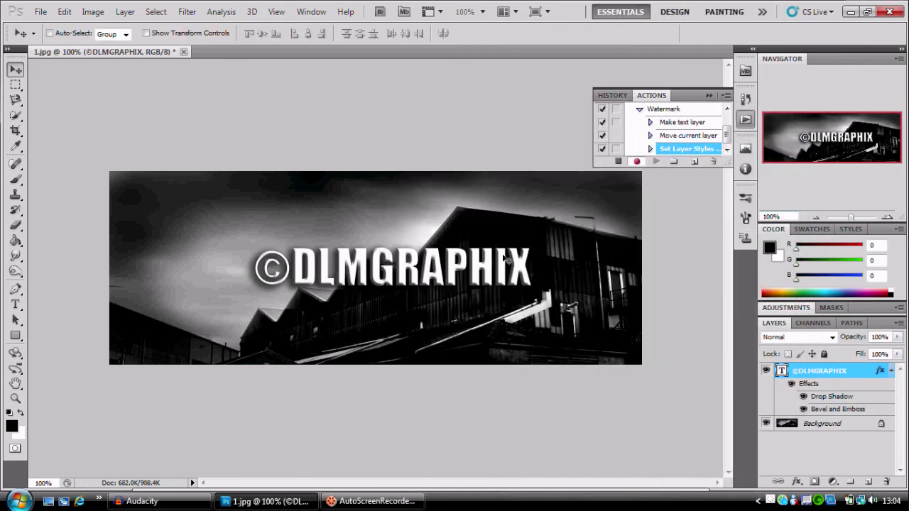
Drag the watermark into the bottom-right corner and set the layer to 78% opacity, 20% fill.
left_click_drag(493, 265, 612, 336)
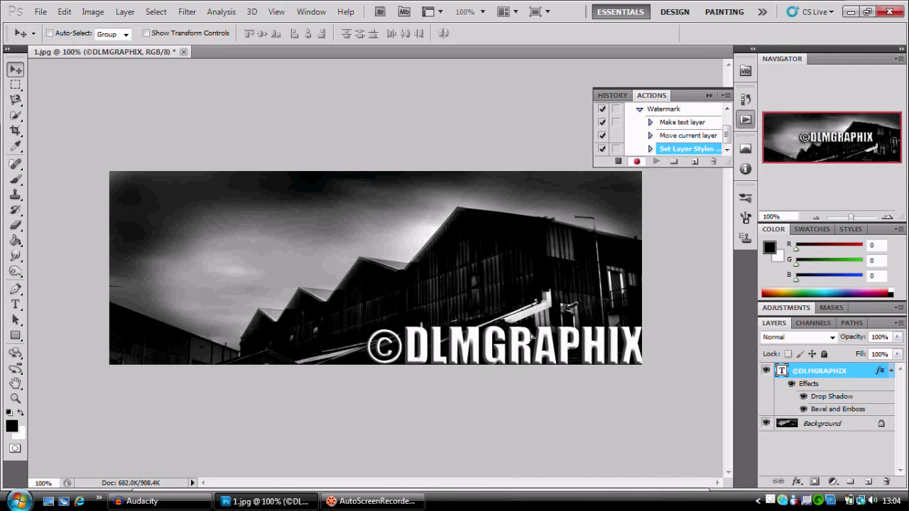
left_click_drag(532, 338, 615, 333)
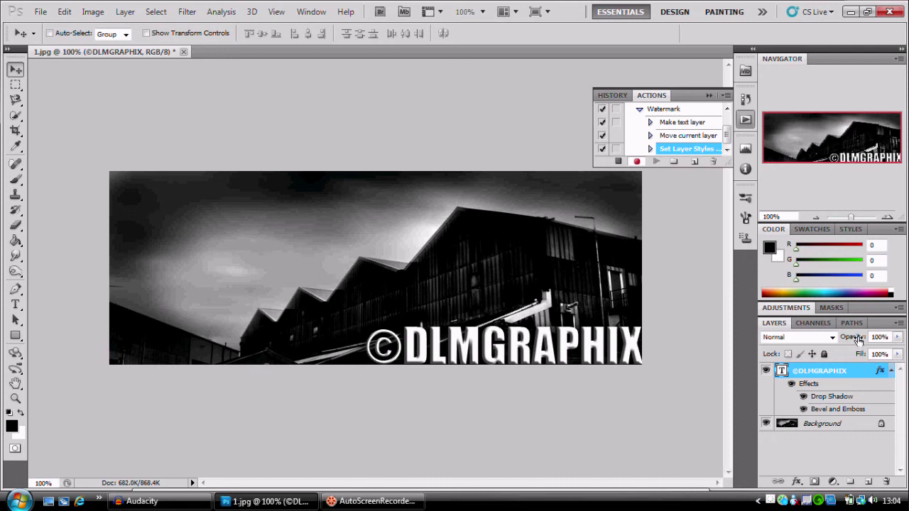
left_click_drag(856, 339, 812, 356)
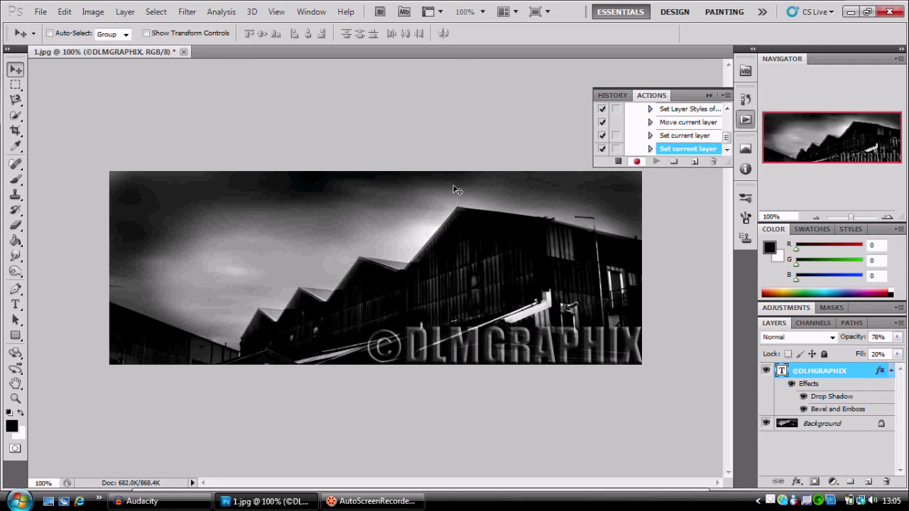
Stop recording the Watermark action and collapse the Watermark set.
left_click(618, 161)
left_click_drag(726, 138, 726, 119)
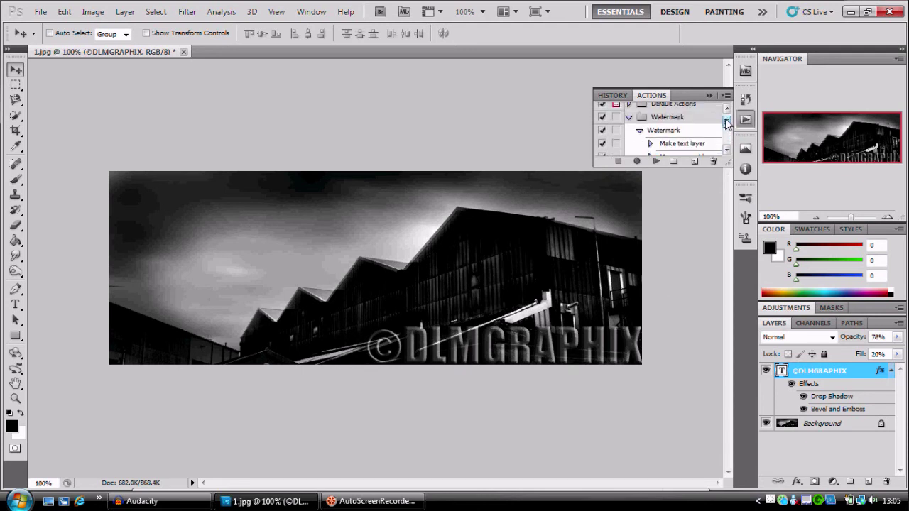
left_click(629, 116)
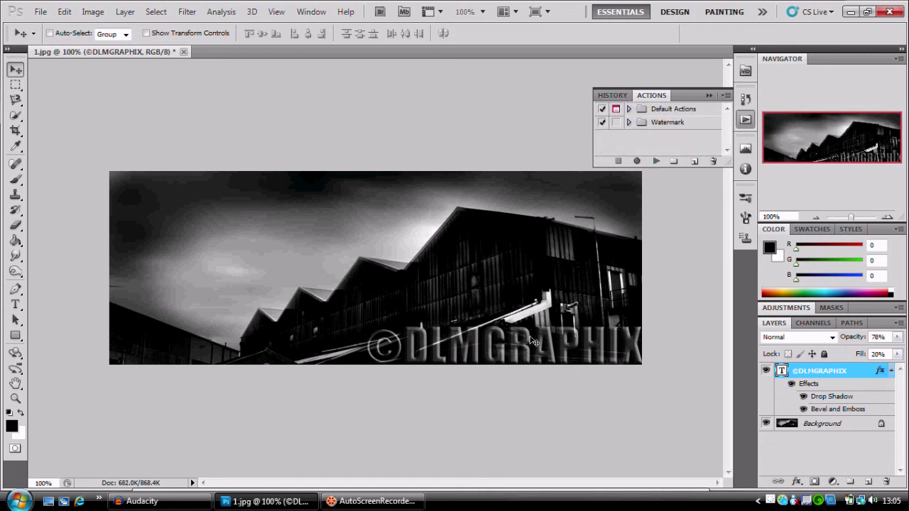
mouse_move(534, 342)
left_mouse_down()
mouse_move(430, 314)
mouse_move(405, 358)
mouse_move(277, 357)
mouse_move(250, 346)
mouse_move(611, 344)
mouse_move(531, 339)
left_mouse_up()
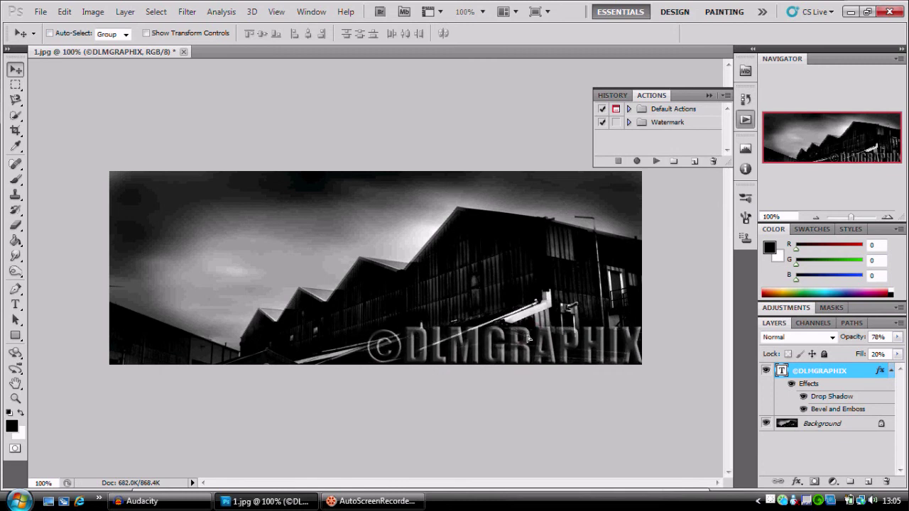
Delete the ©DLMGRAPHIX layer and play the Watermark action to recreate it.
left_click_drag(803, 371, 888, 482)
left_click(654, 128)
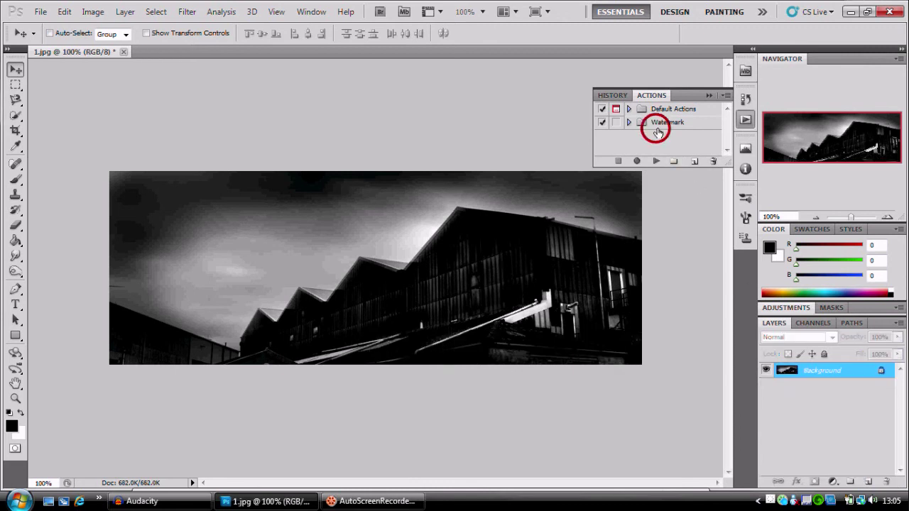
left_click(629, 124)
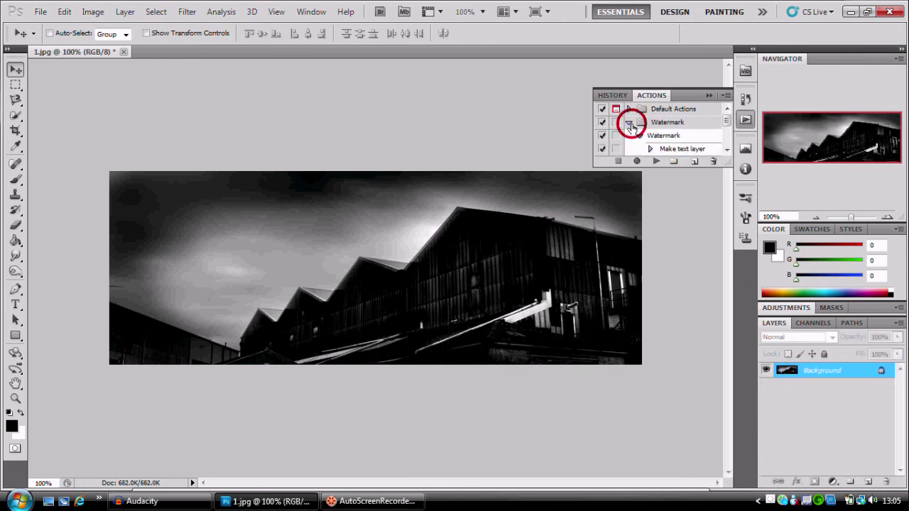
left_click(657, 162)
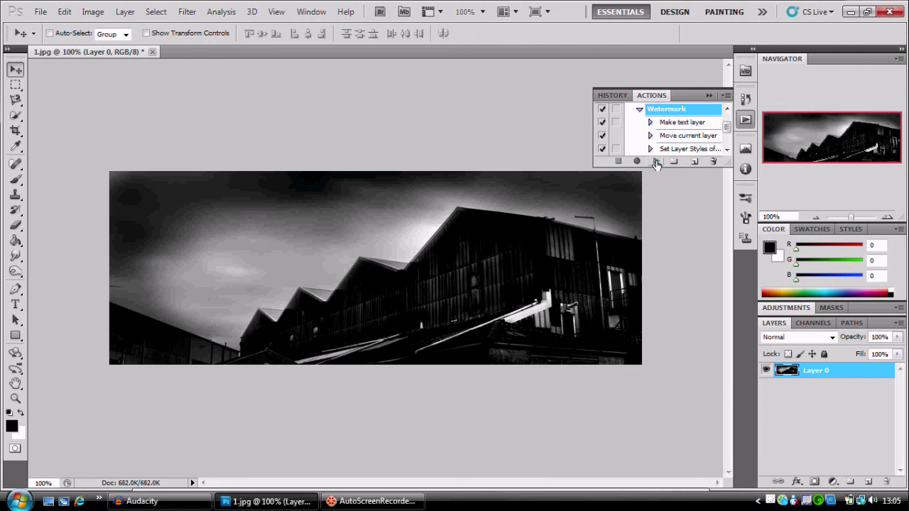
left_click(656, 162)
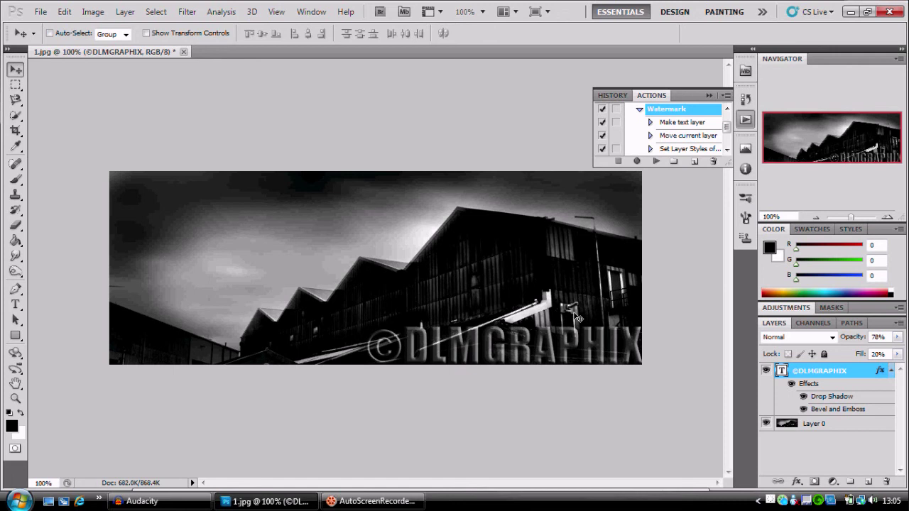
Move the new watermark top-left, delete its layer, and replay the Watermark action.
left_click_drag(500, 320, 213, 186)
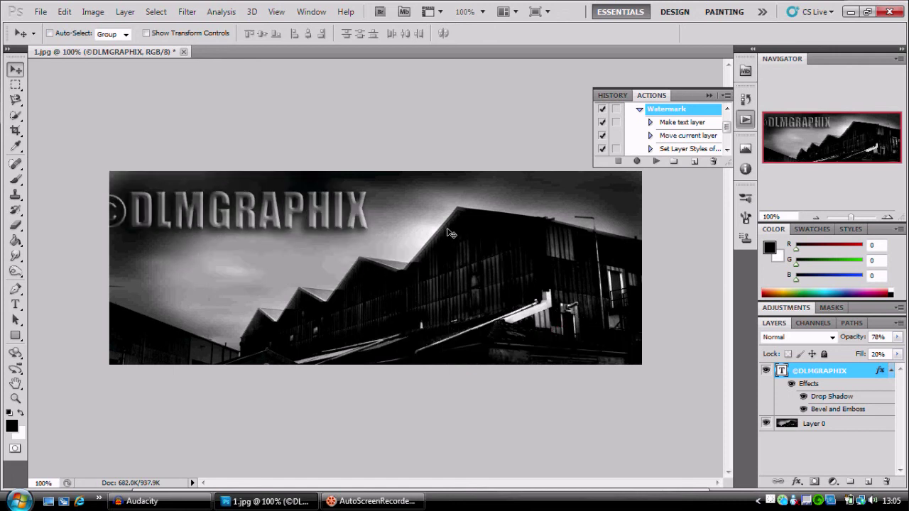
left_click_drag(834, 370, 887, 482)
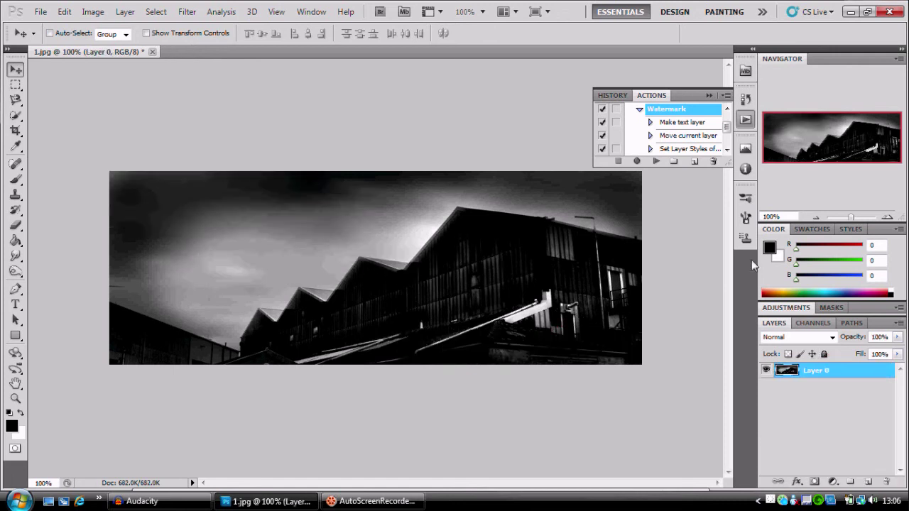
scroll(708, 136, "up", 2)
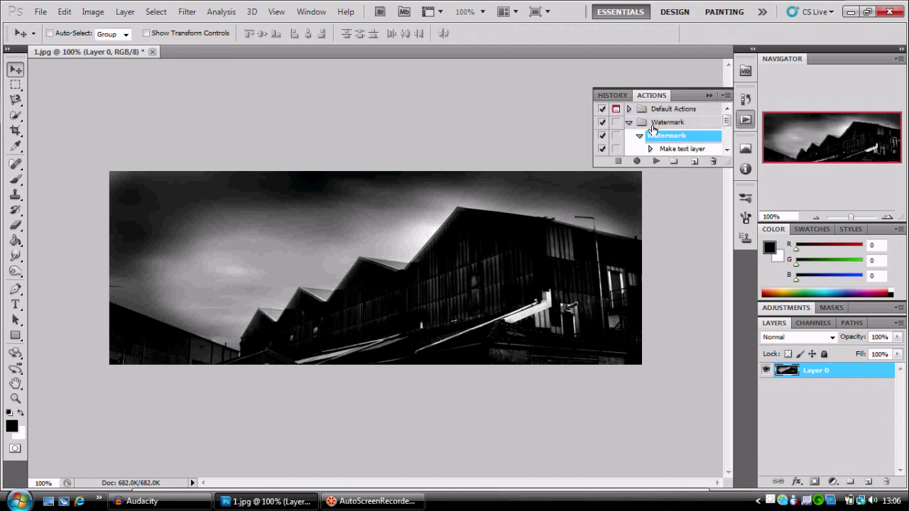
left_click(656, 161)
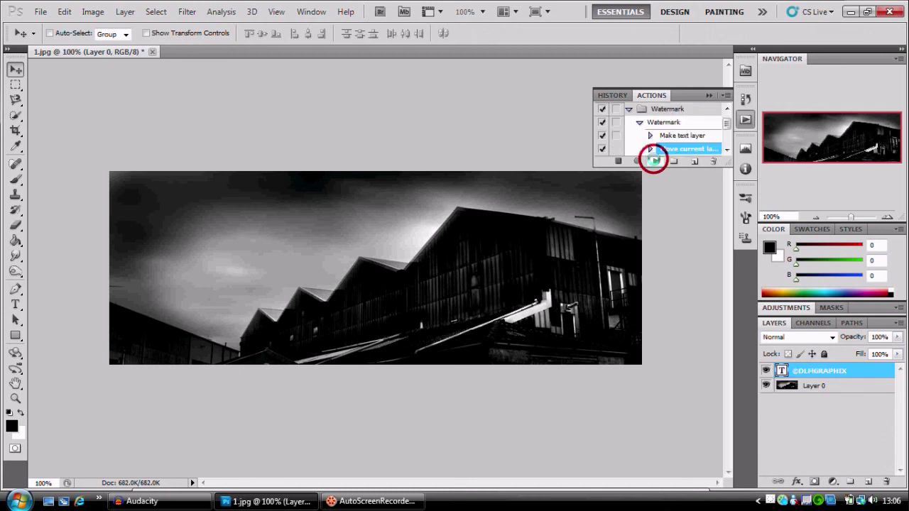